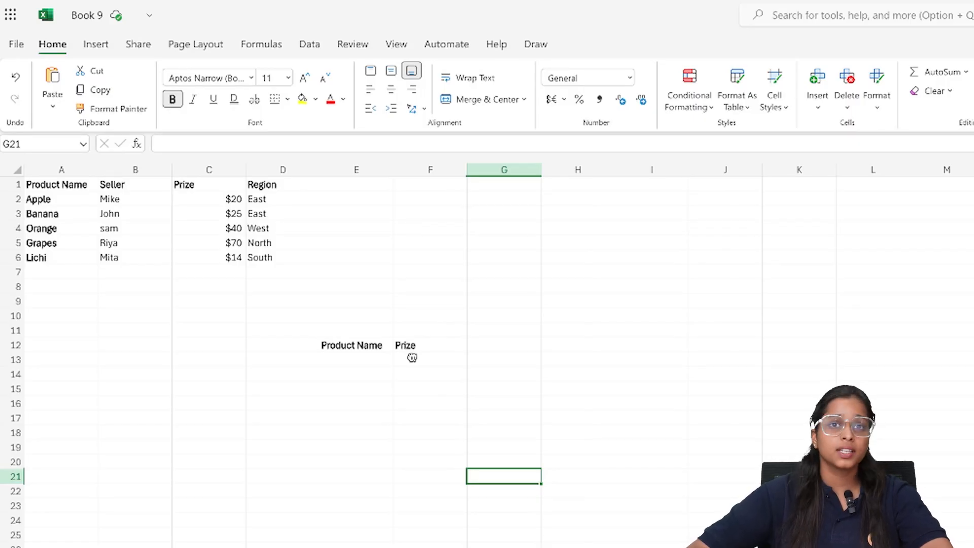
{"action": "left_click", "coordinate": [725, 316]}
{"action": "type", "text": "=VL"}
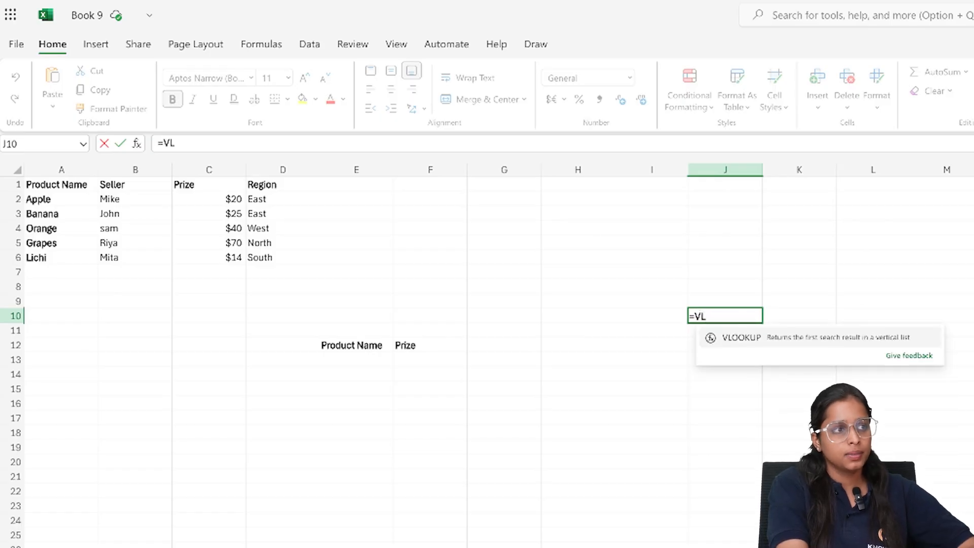
{"action": "key", "text": "Tab"}
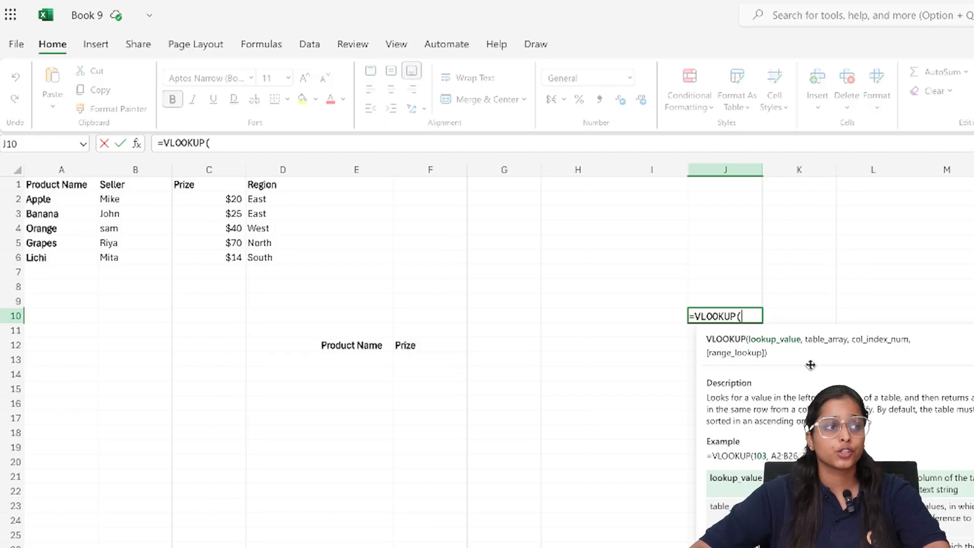
{"action": "type", "text": "looup_"}
{"action": "key", "text": "Left"}
{"action": "key", "text": "Left"}
{"action": "key", "text": "Left"}
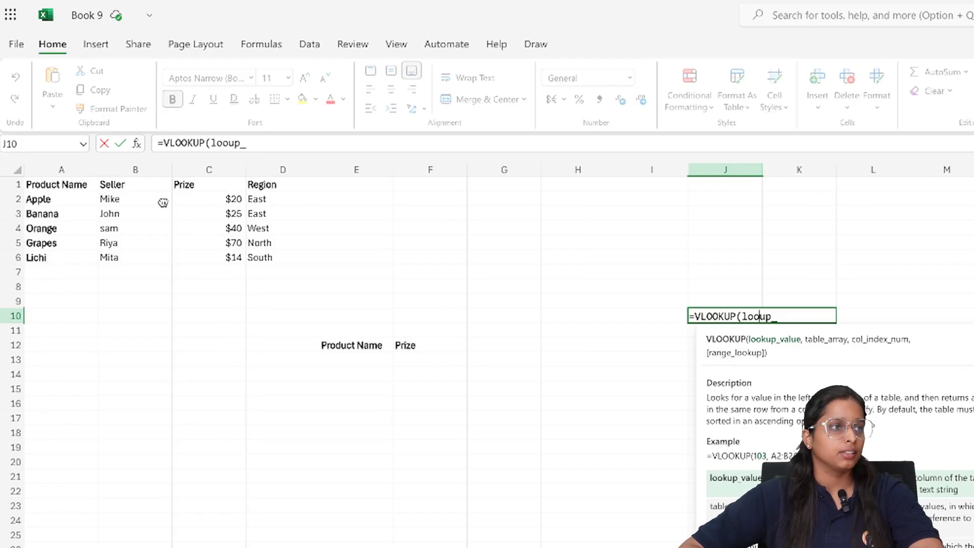
{"action": "key", "text": "Escape"}
Enter the product Apple in E13 and look up its prize in F13 with =VLOOKUP(E13,A2:D6,3,0)
{"action": "left_click", "coordinate": [371, 358]}
{"action": "type", "text": "Apple"}
{"action": "left_click", "coordinate": [417, 363]}
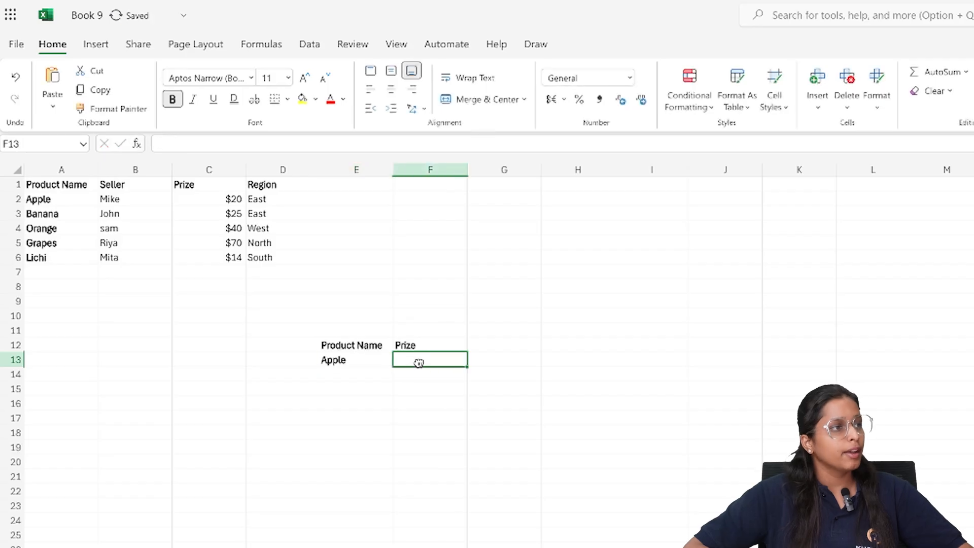
{"action": "type", "text": "="}
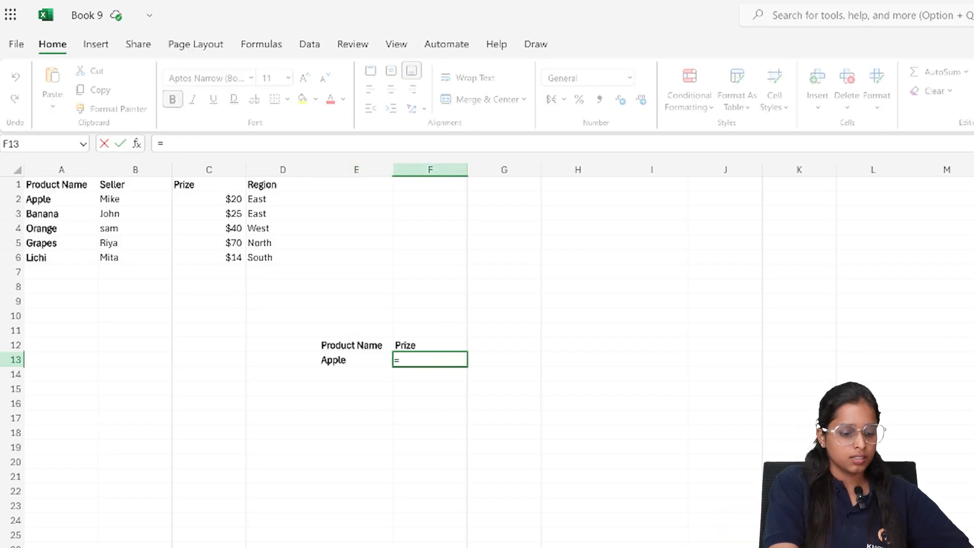
{"action": "type", "text": "VLOOKUP("}
{"action": "left_click", "coordinate": [357, 362]}
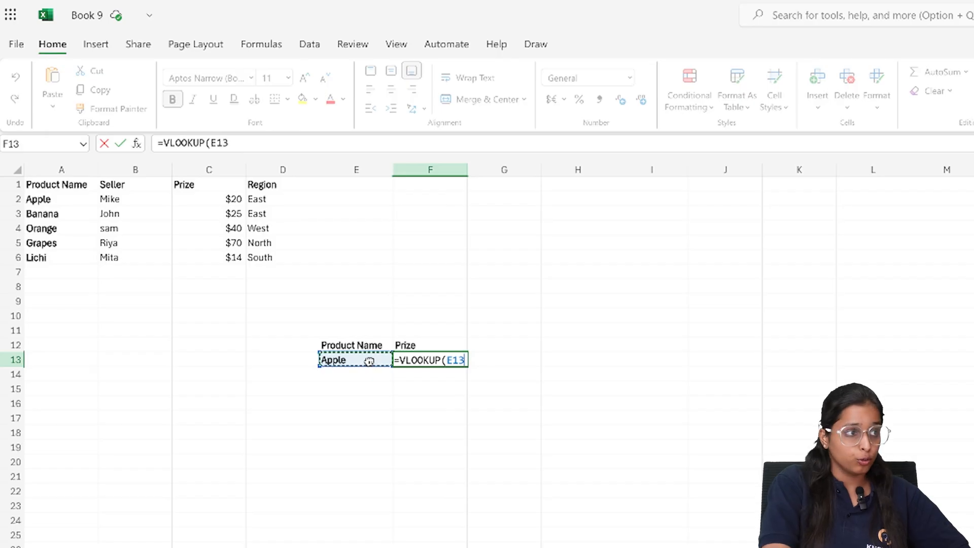
{"action": "type", "text": ","}
{"action": "left_click_drag", "start_coordinate": [38, 199], "coordinate": [269, 258]}
{"action": "type", "text": ","}
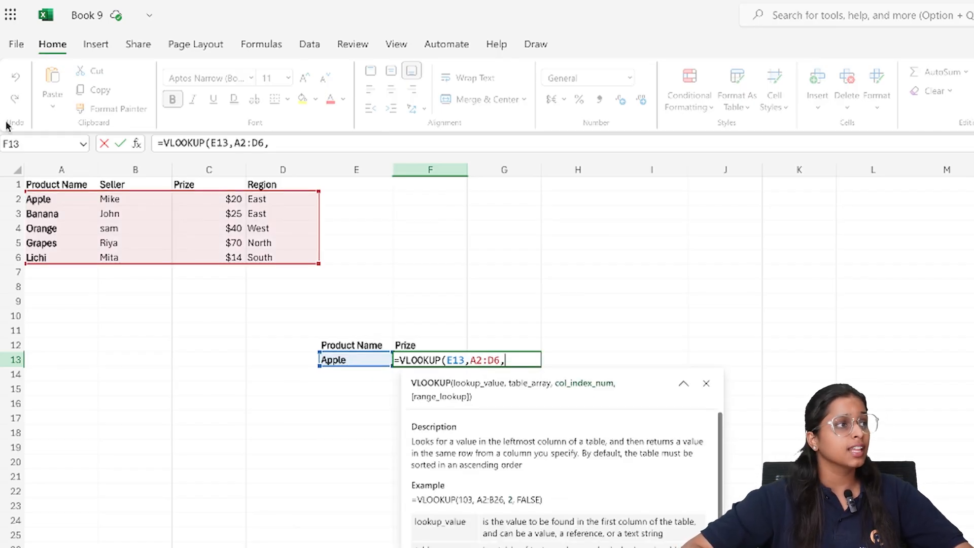
{"action": "type", "text": "3"}
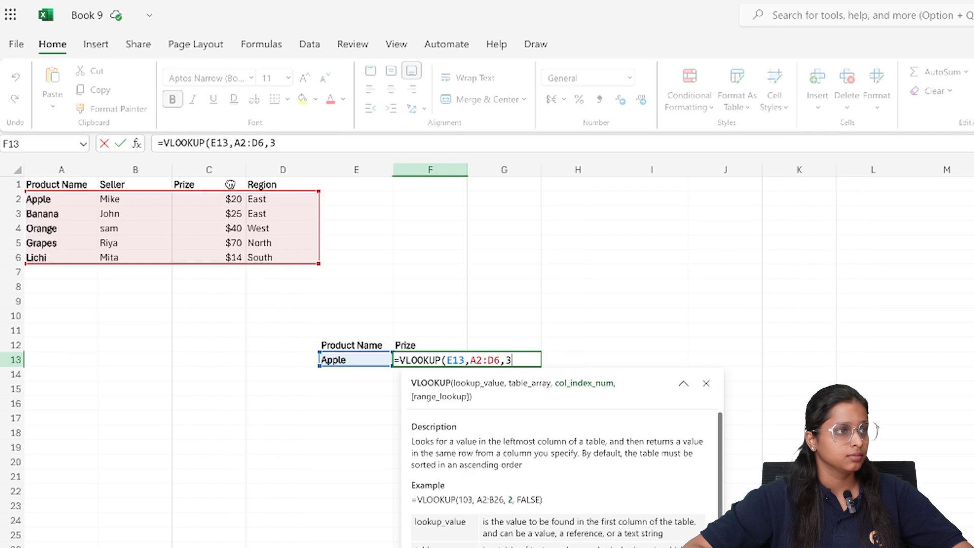
{"action": "type", "text": ","}
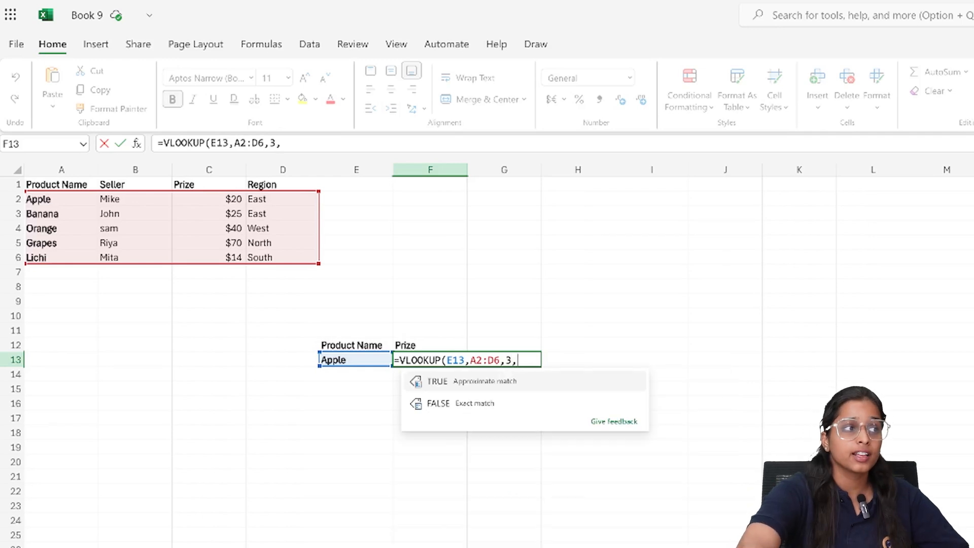
{"action": "type", "text": "0)"}
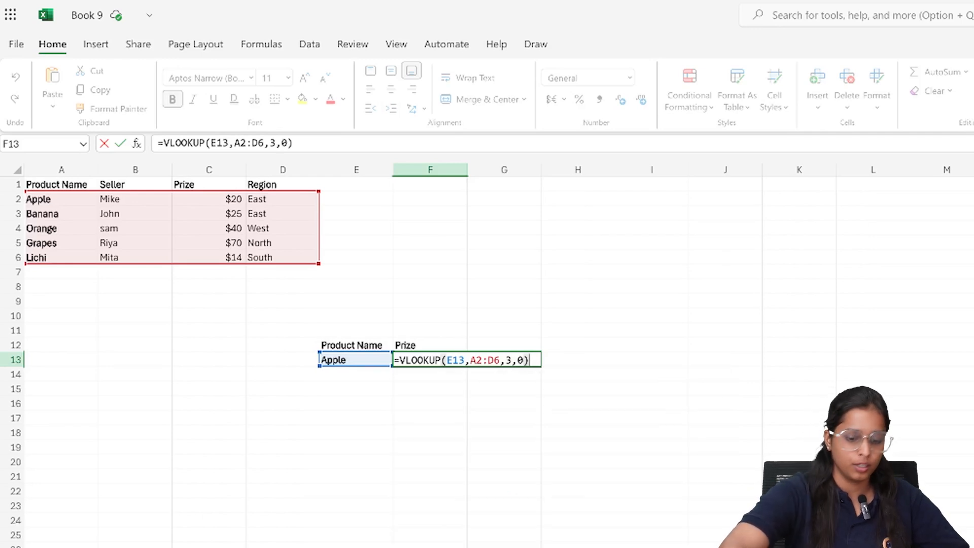
{"action": "key", "text": "Return"}
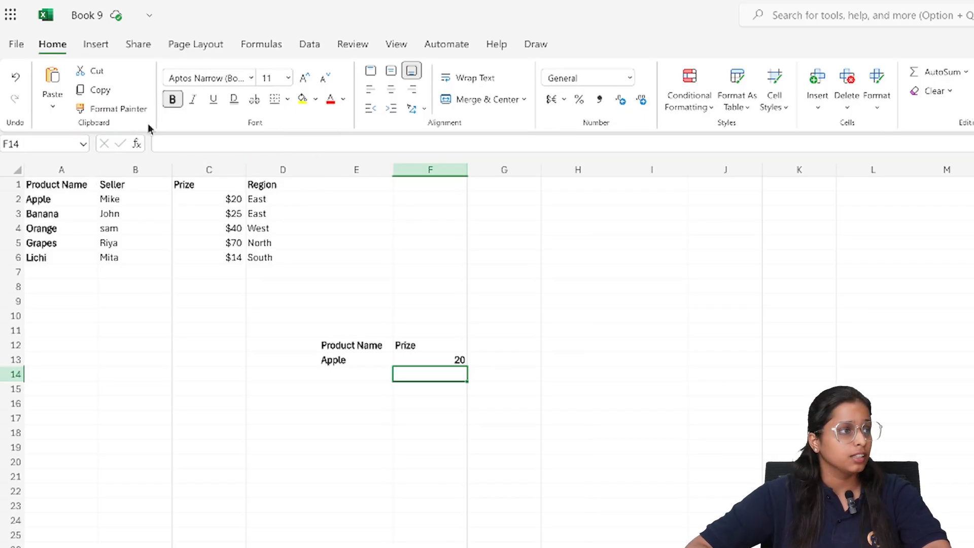
Enter the product Lichi in E14 and fill the lookup formula from F13 down to F14
{"action": "left_click", "coordinate": [347, 369]}
{"action": "double_click", "coordinate": [349, 375]}
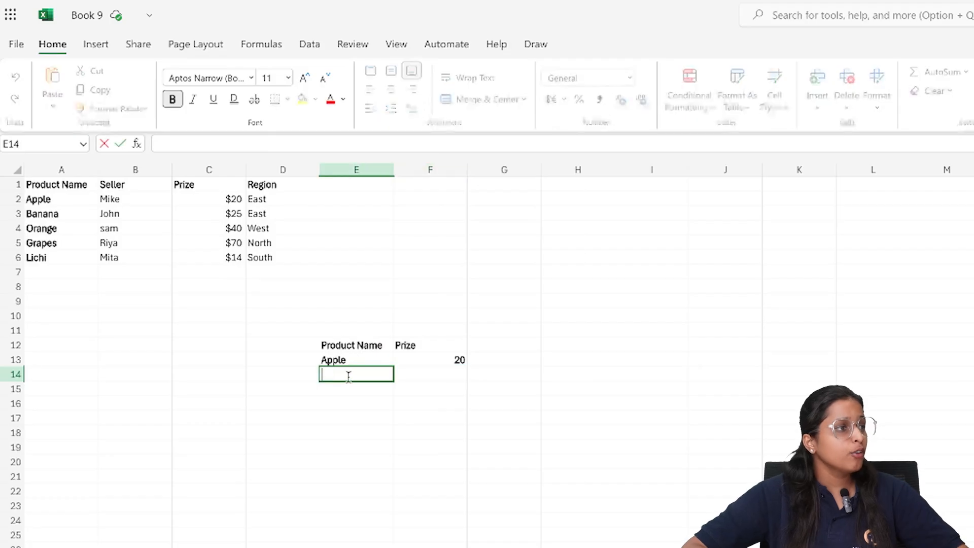
{"action": "type", "text": "Lichi"}
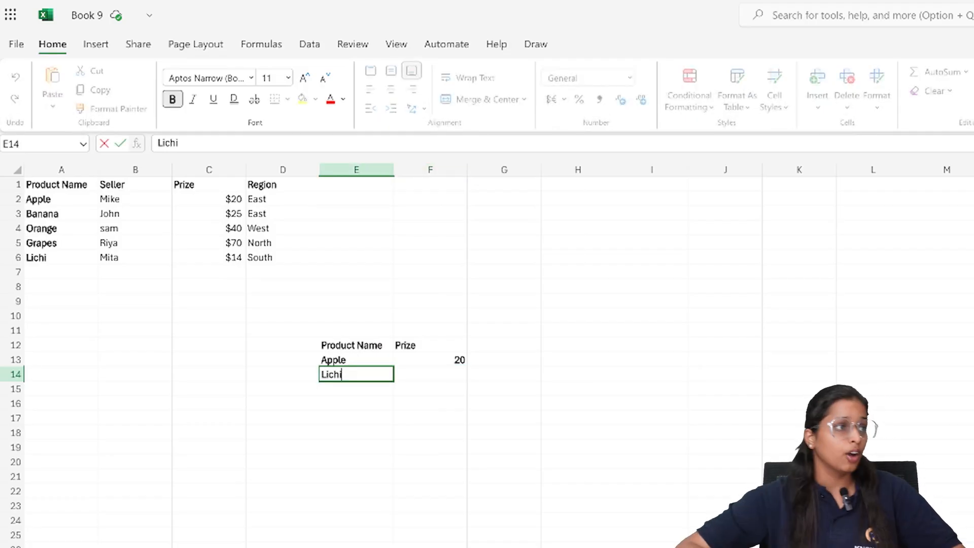
{"action": "left_click", "coordinate": [445, 374]}
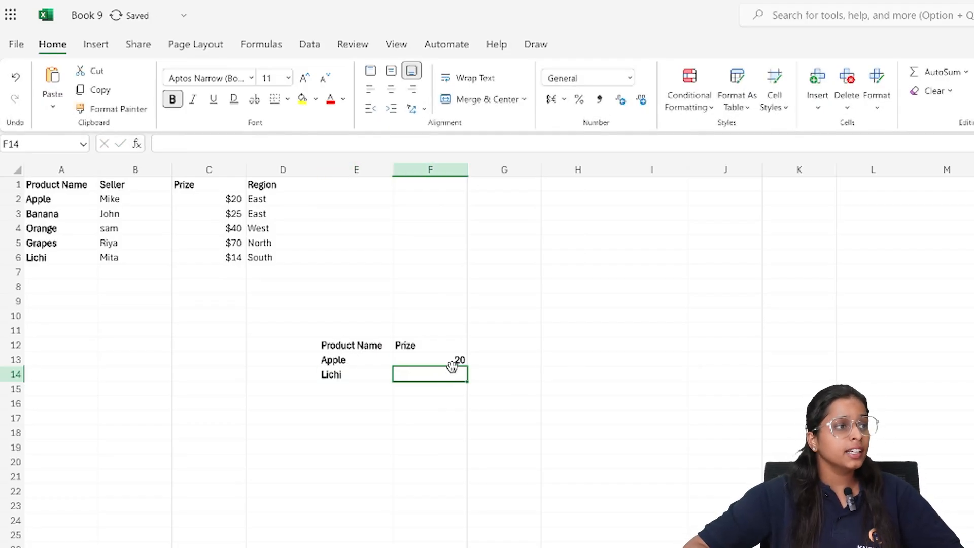
{"action": "left_click", "coordinate": [459, 361]}
{"action": "left_click_drag", "start_coordinate": [467, 369], "coordinate": [464, 375]}
{"action": "left_click", "coordinate": [567, 376]}
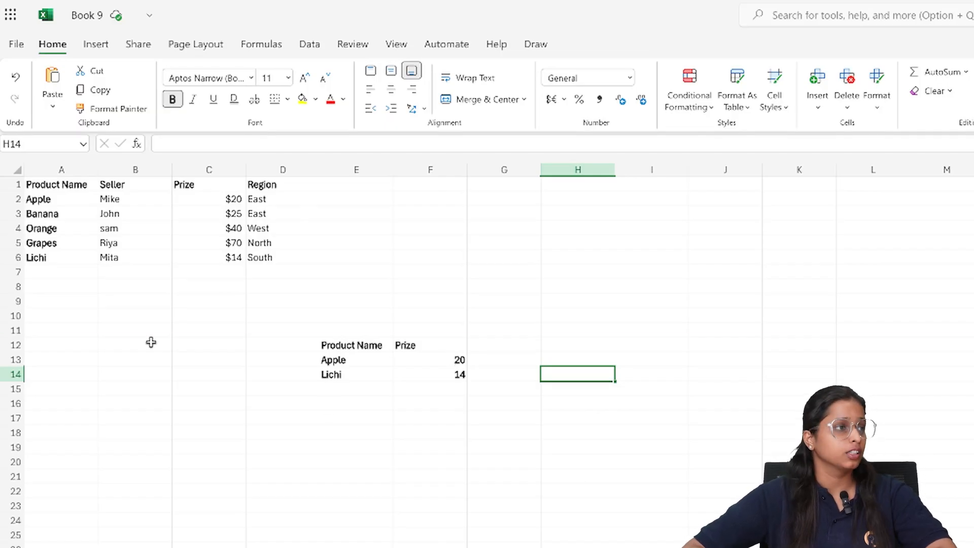
Enter the product Bannana in E15 and begin the F15 formula with =IFERROR(VLOOKUP(E15,A2:D6,3,0)
{"action": "left_click", "coordinate": [355, 389]}
{"action": "type", "text": "Bannana"}
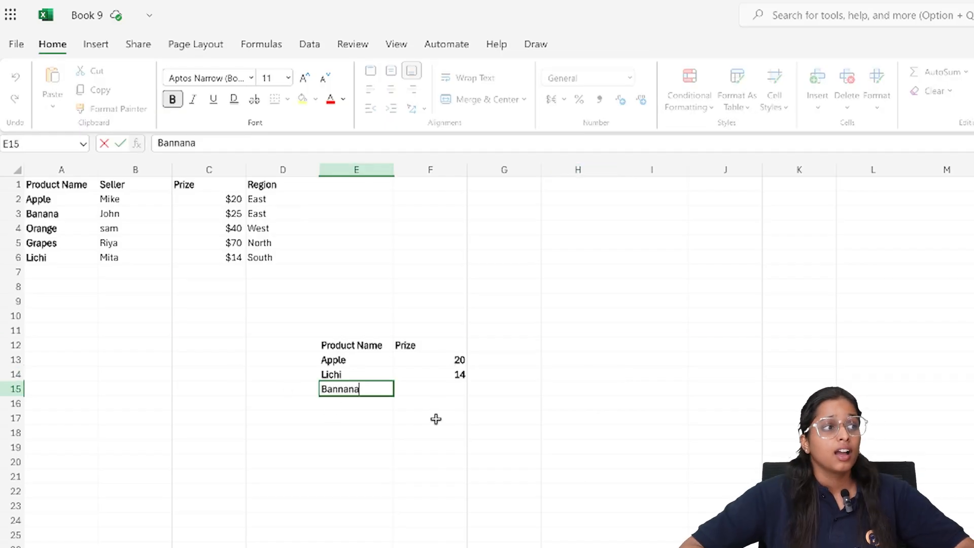
{"action": "double_click", "coordinate": [453, 389]}
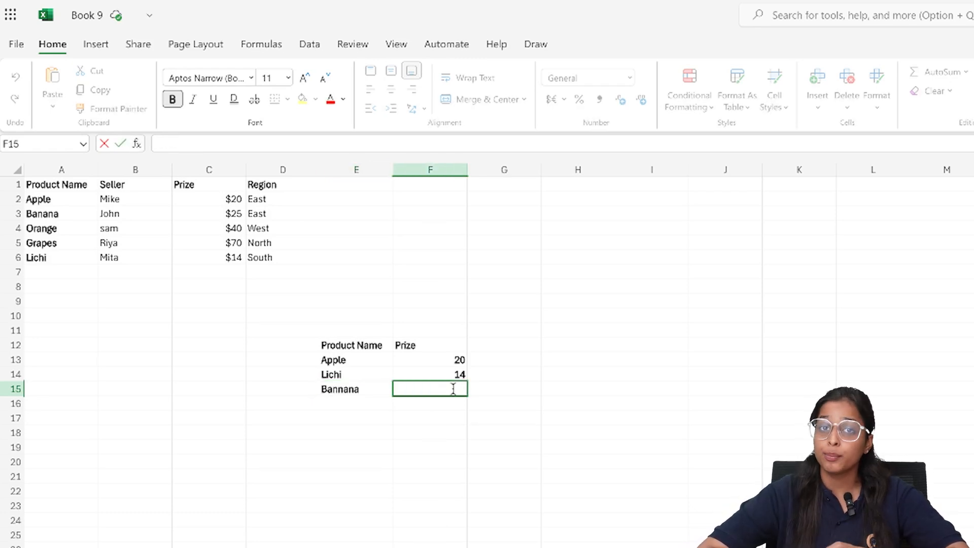
{"action": "type", "text": "="}
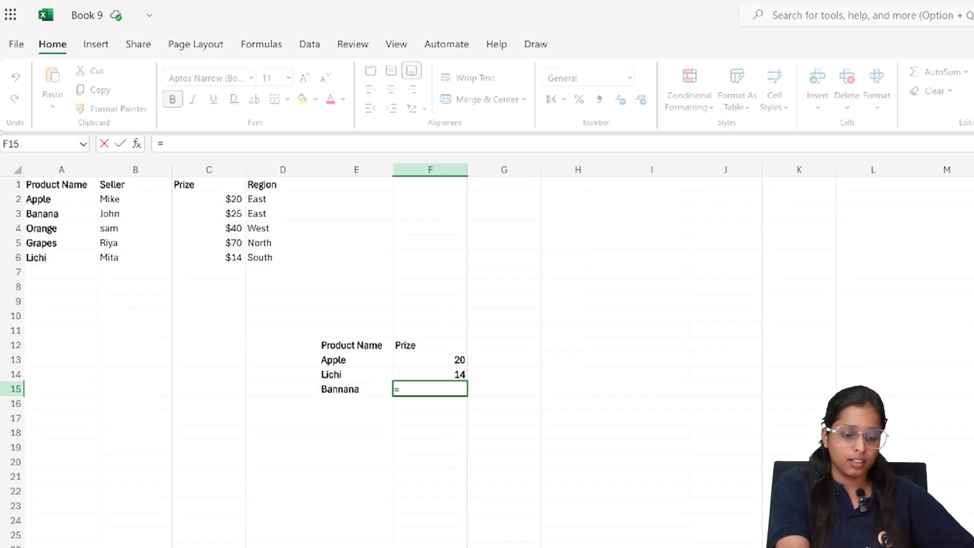
{"action": "type", "text": "IFERROR("}
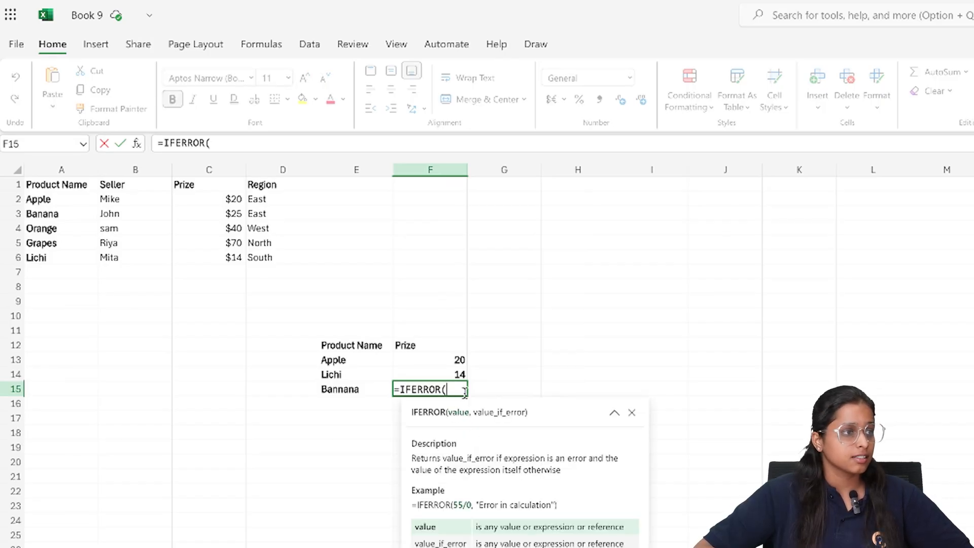
{"action": "type", "text": "VLOOKUP("}
{"action": "left_click", "coordinate": [350, 392]}
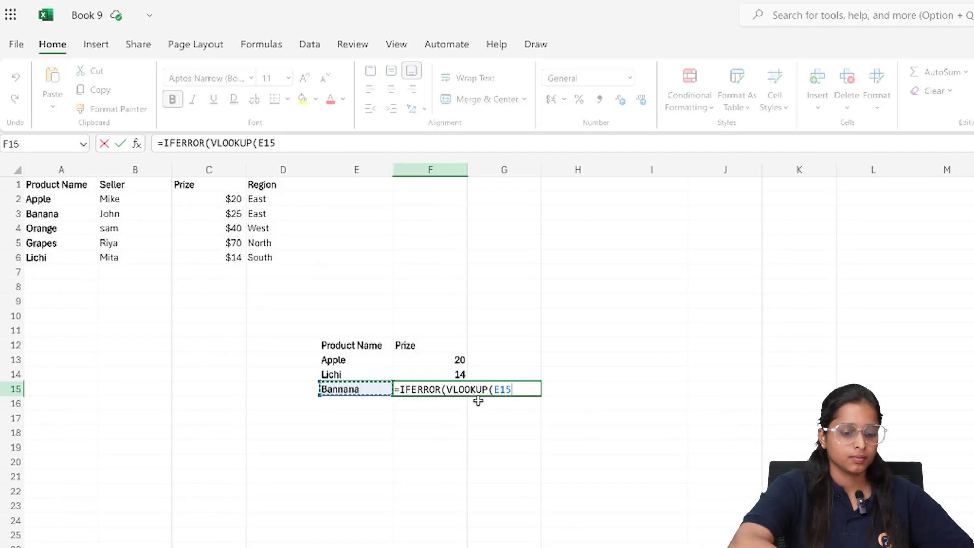
{"action": "type", "text": ","}
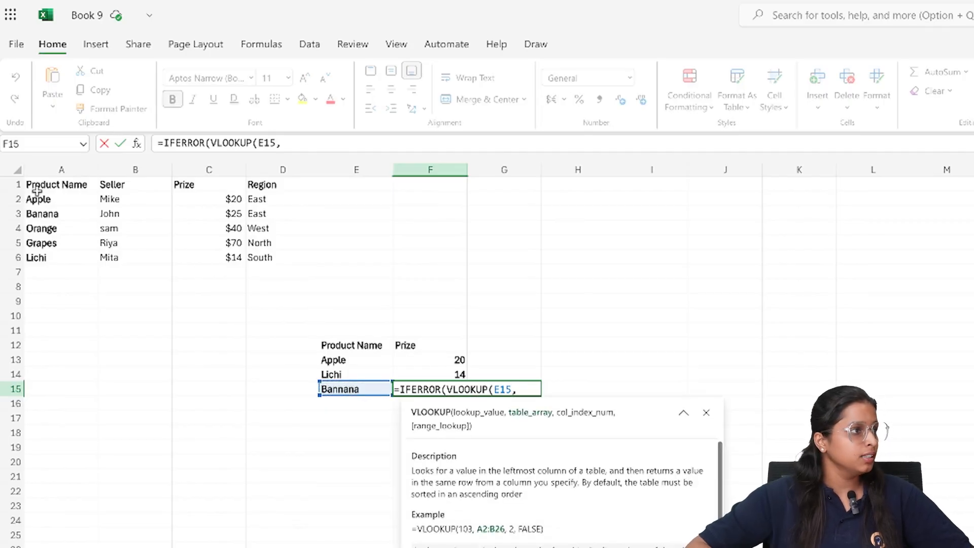
{"action": "type", "text": "A2:D6,3,"}
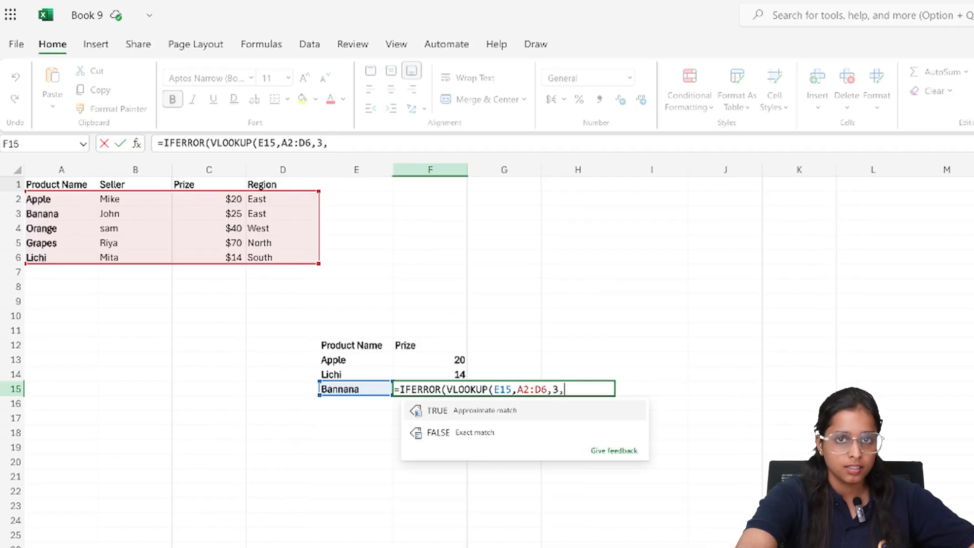
{"action": "type", "text": "0)"}
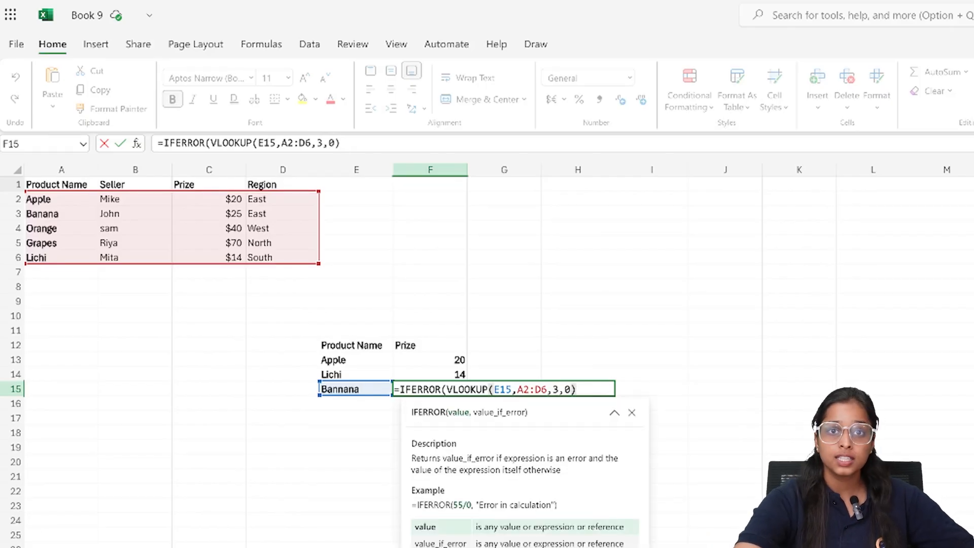
Complete the IFERROR formula in F15 with "NOT FOUND" as the value returned on error
{"action": "type", "text": ",\""}
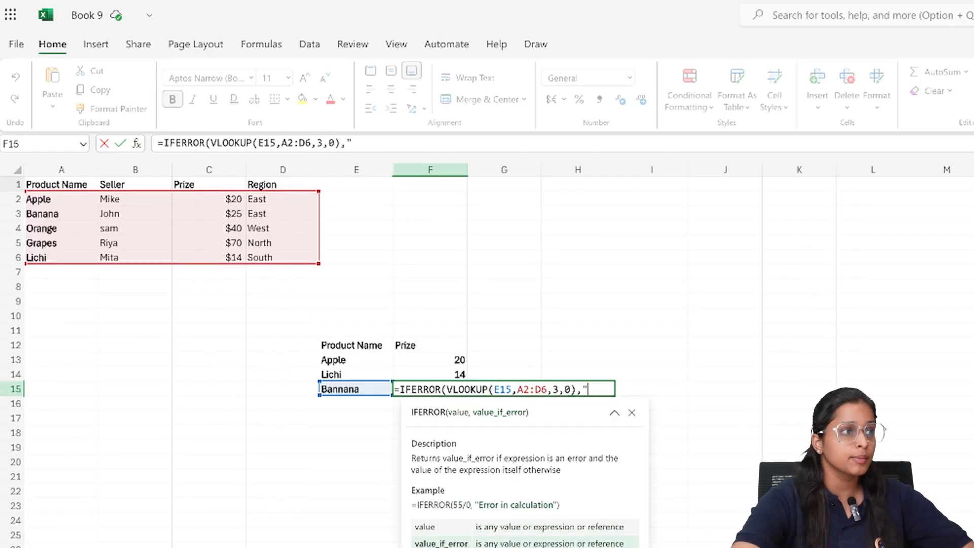
{"action": "type", "text": "NOT"}
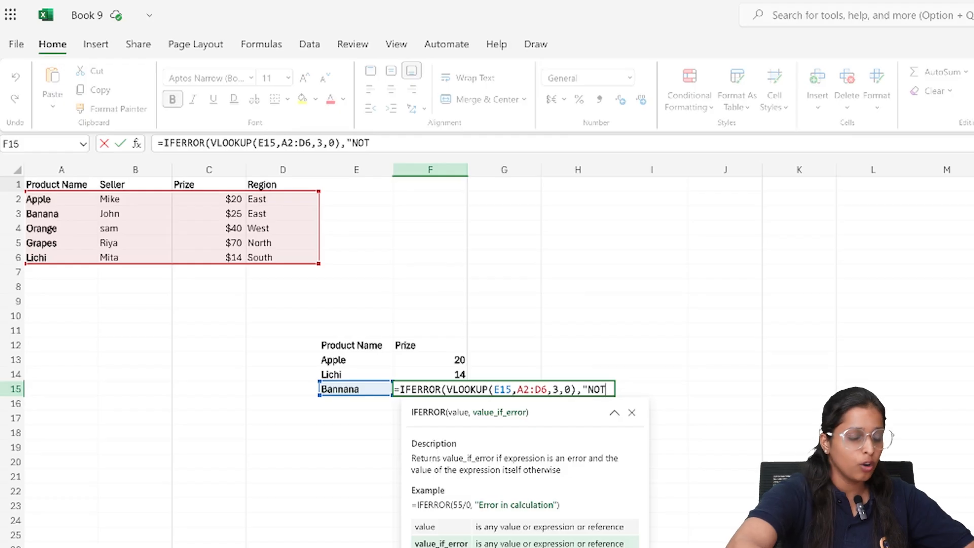
{"action": "type", "text": " FOUND\""}
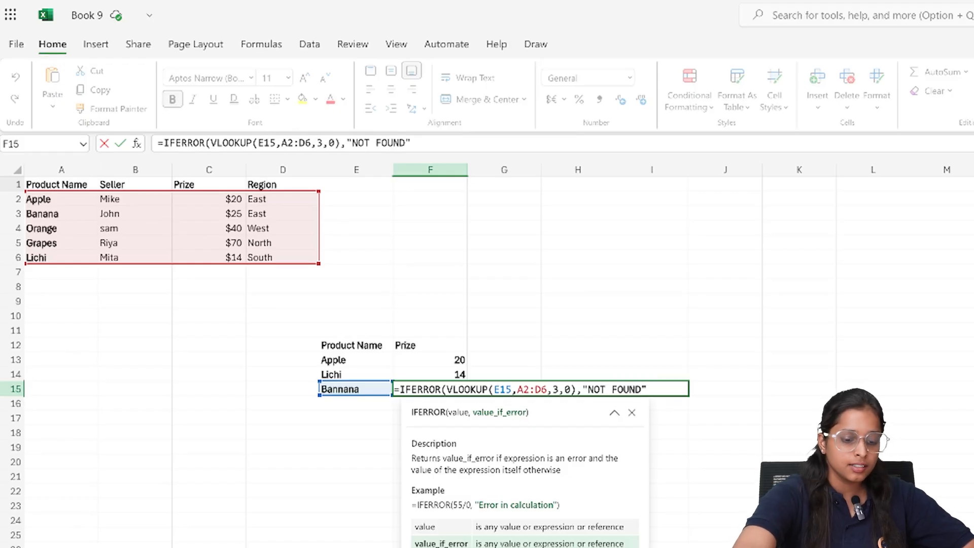
{"action": "type", "text": ")"}
{"action": "key", "text": "Return"}
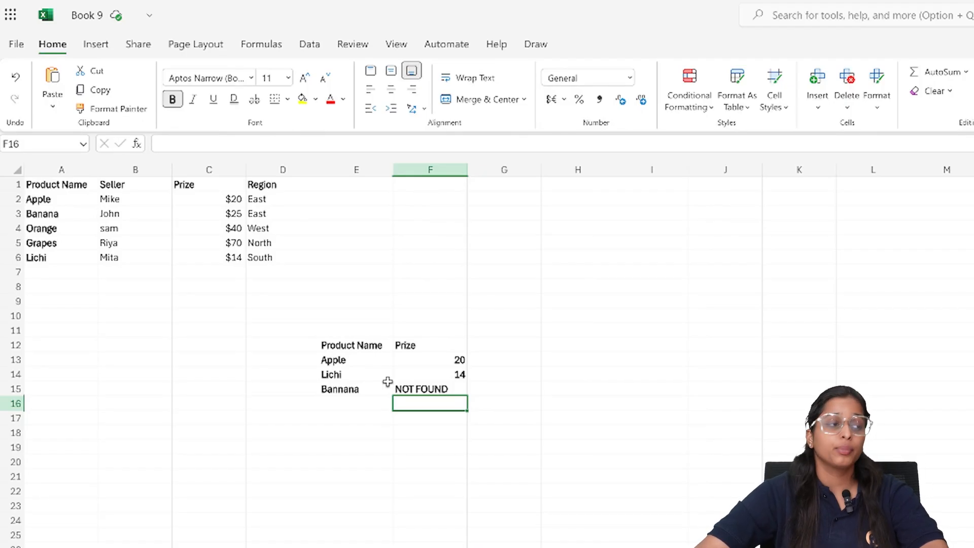
Edit the formula in F15 so that its VLOOKUP uses column index 6
{"action": "left_click", "coordinate": [420, 395]}
{"action": "double_click", "coordinate": [420, 395]}
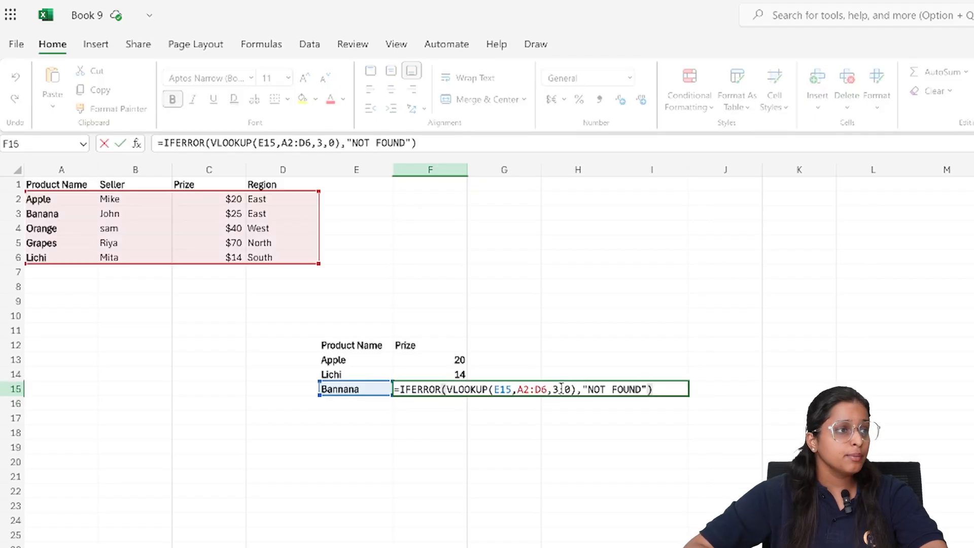
{"action": "left_click", "coordinate": [561, 389]}
{"action": "key", "text": "BackSpace"}
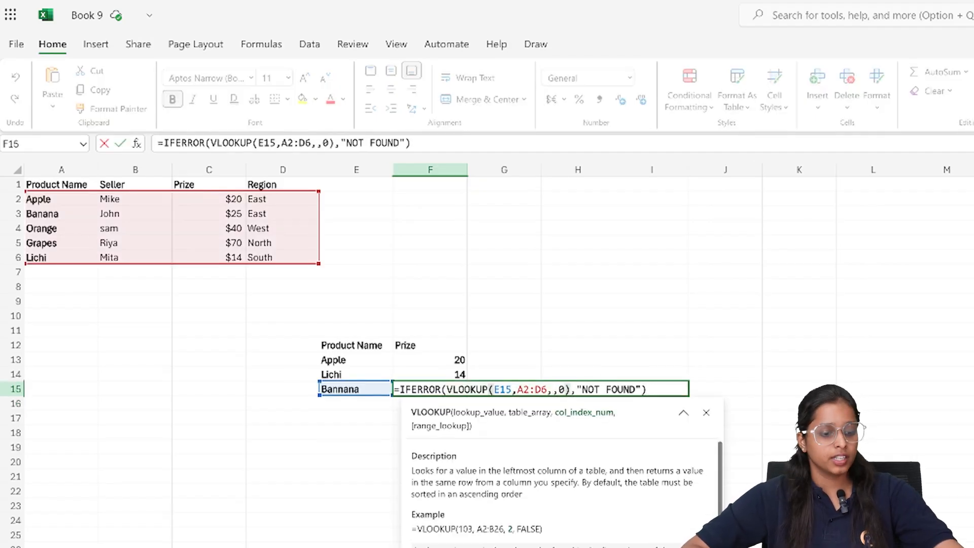
{"action": "type", "text": "6"}
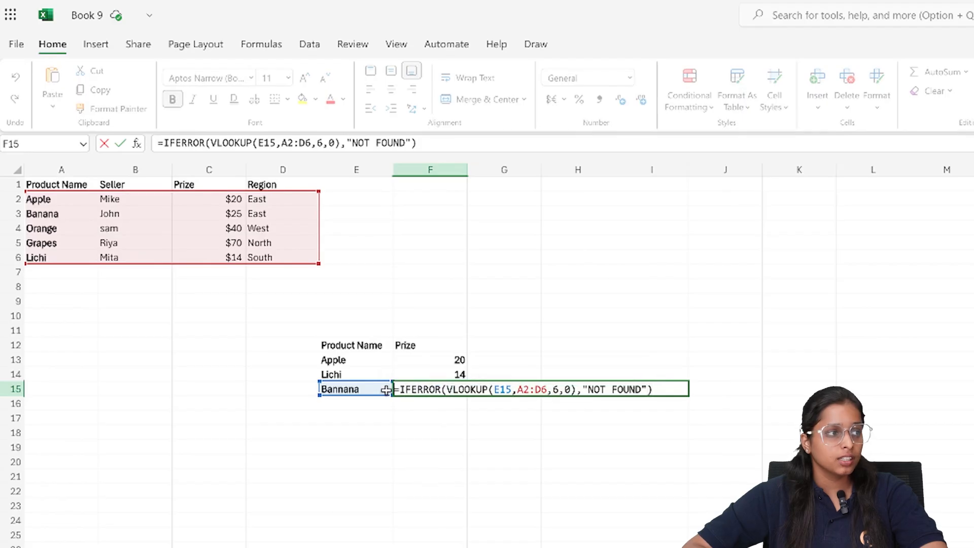
{"action": "left_click", "coordinate": [447, 389]}
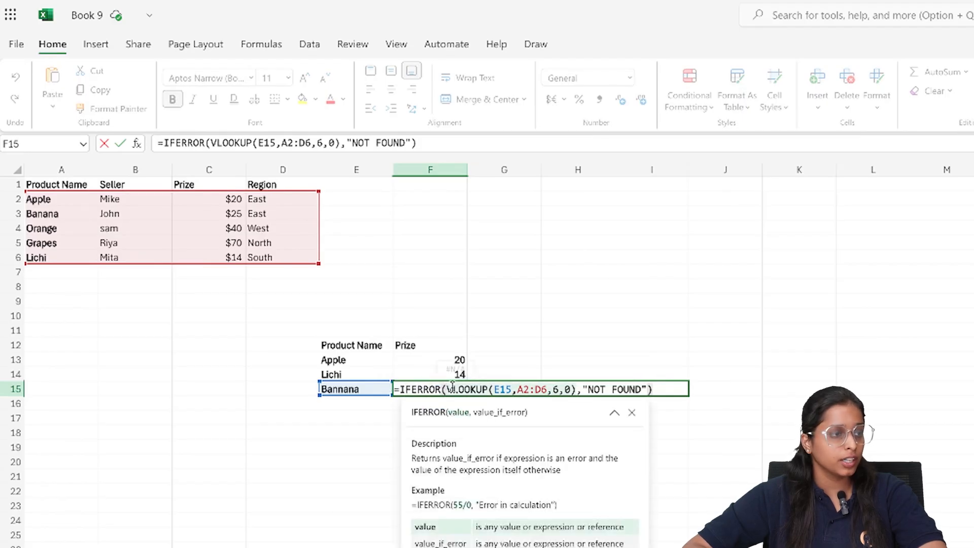
{"action": "key", "text": "Return"}
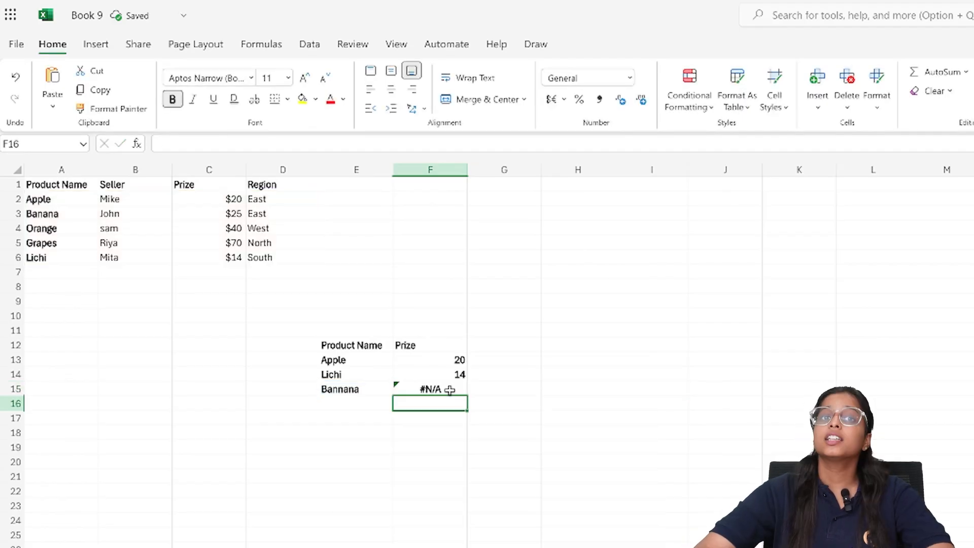